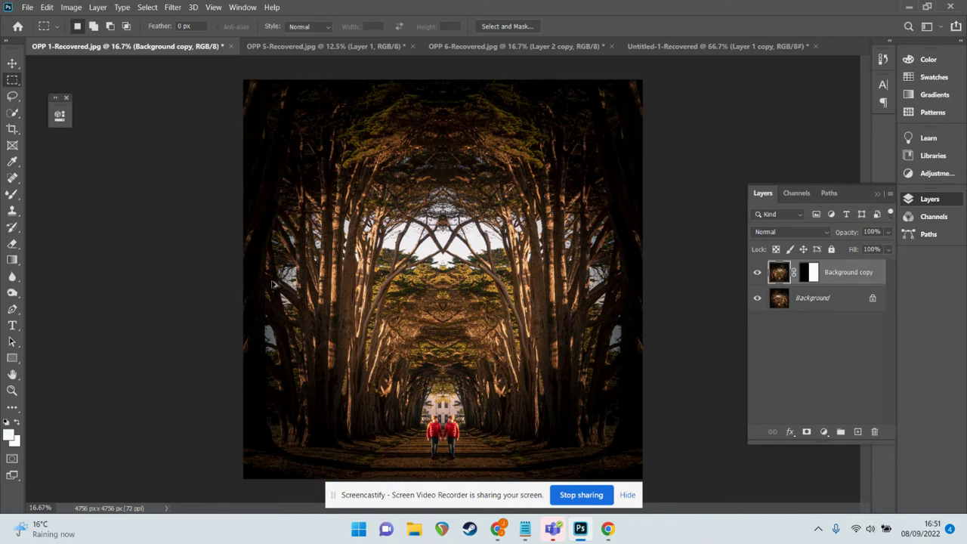
- Stamp all visible layers into a new Layer 1, then toggle its visibility to compare the result
key("ctrl+shift+alt+e")
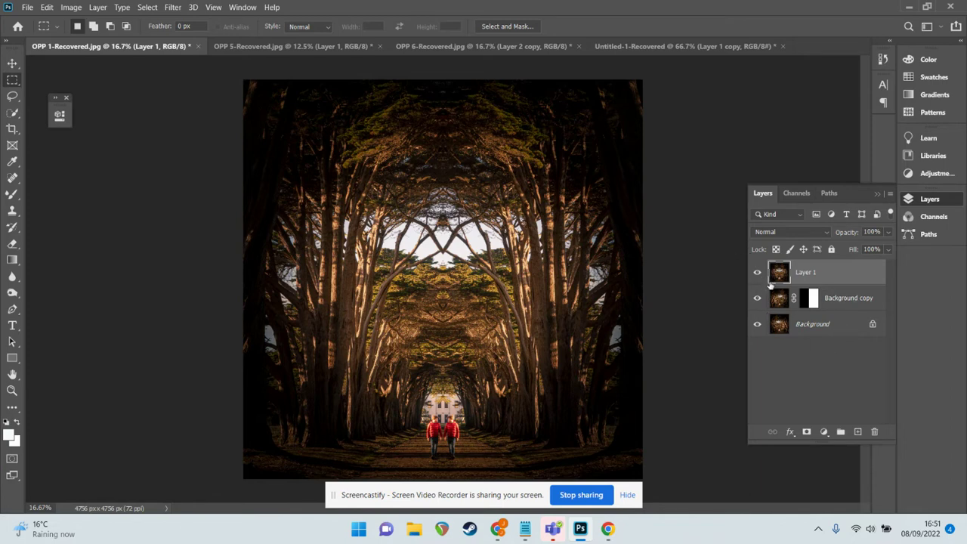
left_click(758, 273)
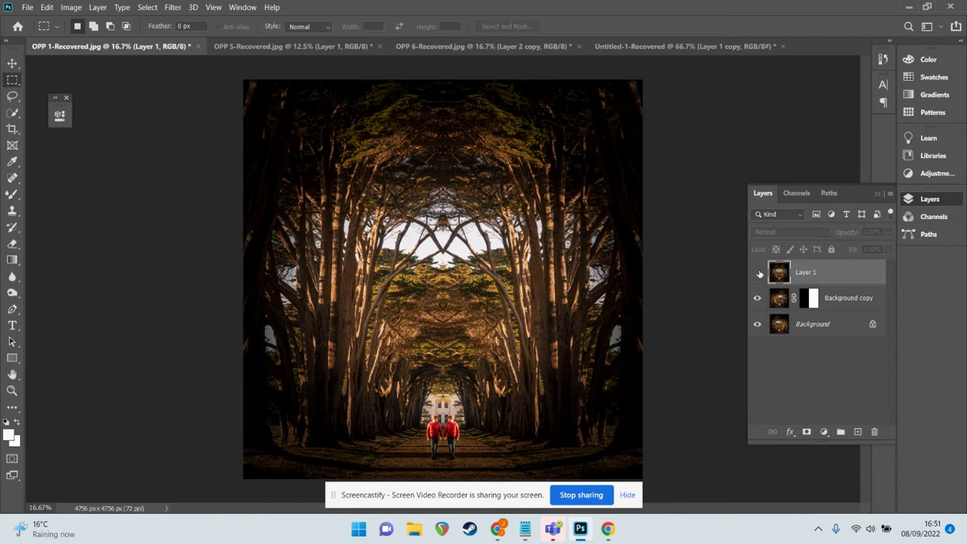
left_click(759, 273)
left_click(759, 273)
left_click(758, 273)
left_click(758, 273)
left_click(758, 274)
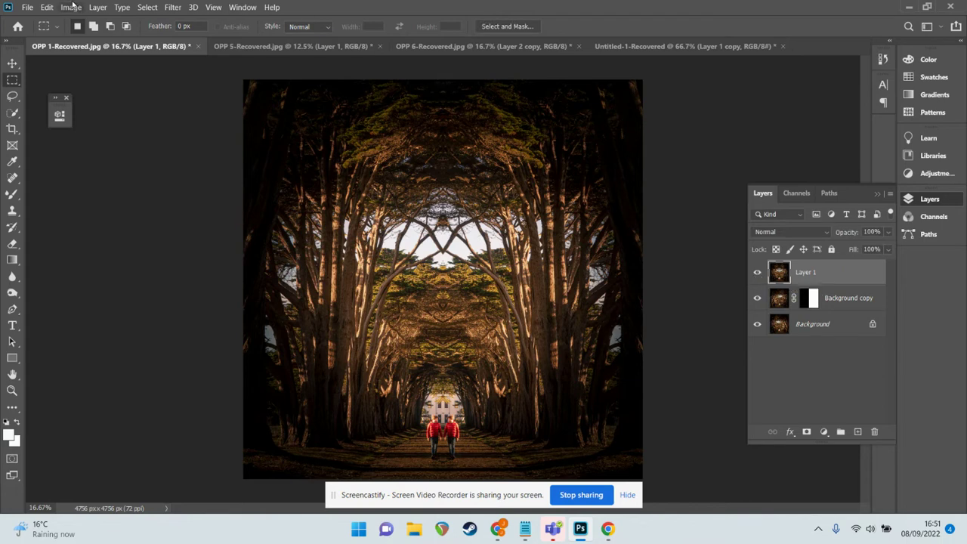
- Flip Layer 1 vertically with Edit > Transform > Flip Vertical, then toggle it to compare
left_click(47, 7)
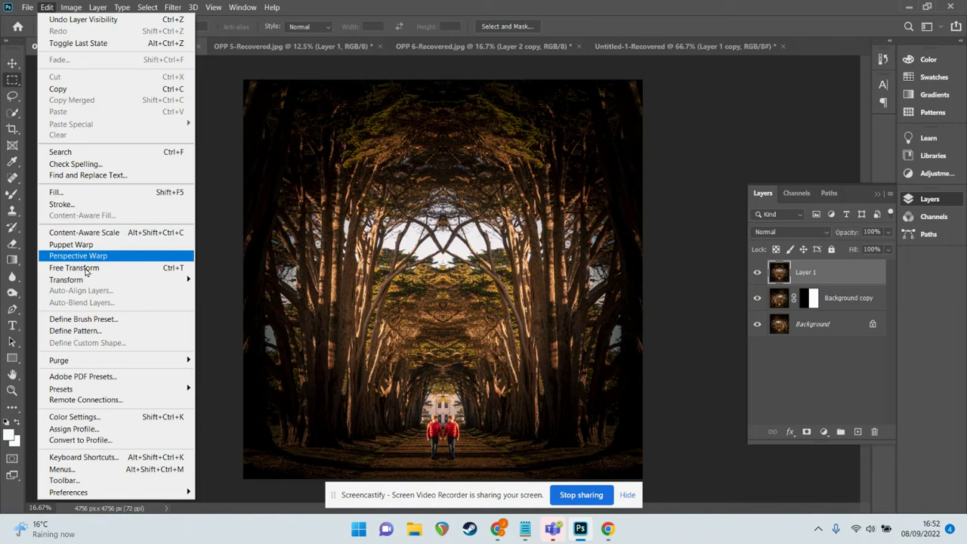
mouse_move(102, 282)
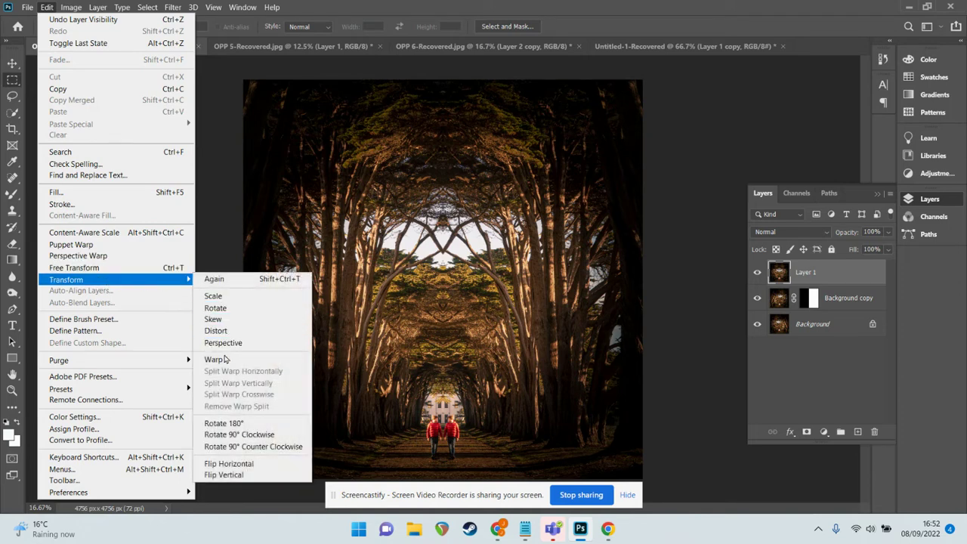
left_click(240, 475)
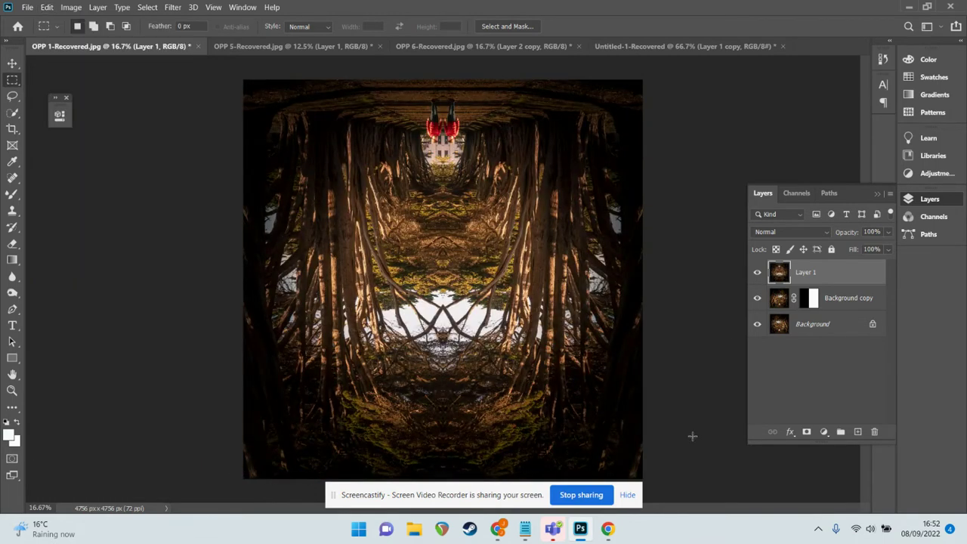
left_click(759, 274)
left_click(758, 273)
left_click(759, 273)
left_click(758, 274)
- Create a New Guide Layout with 2 columns and 2 rows from the View menu
left_click(213, 7)
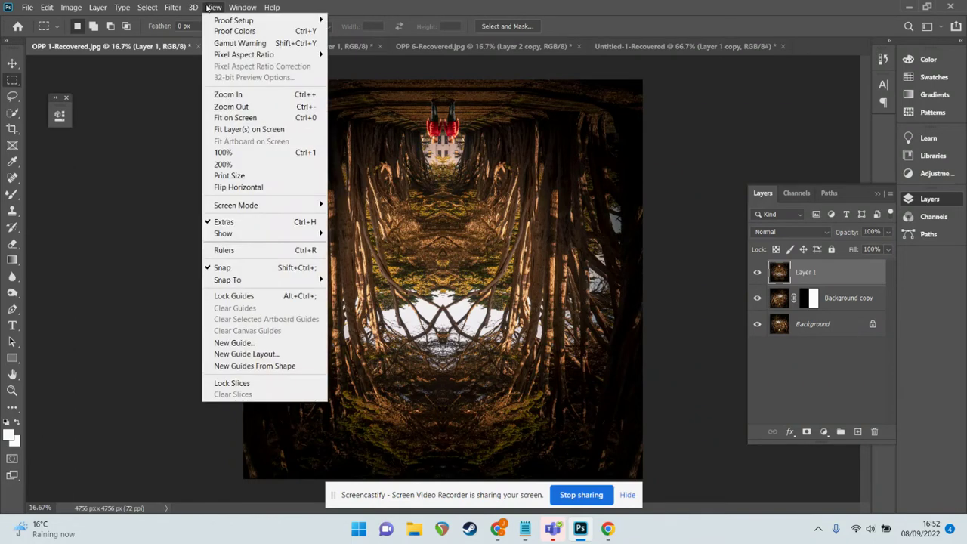
left_click(264, 355)
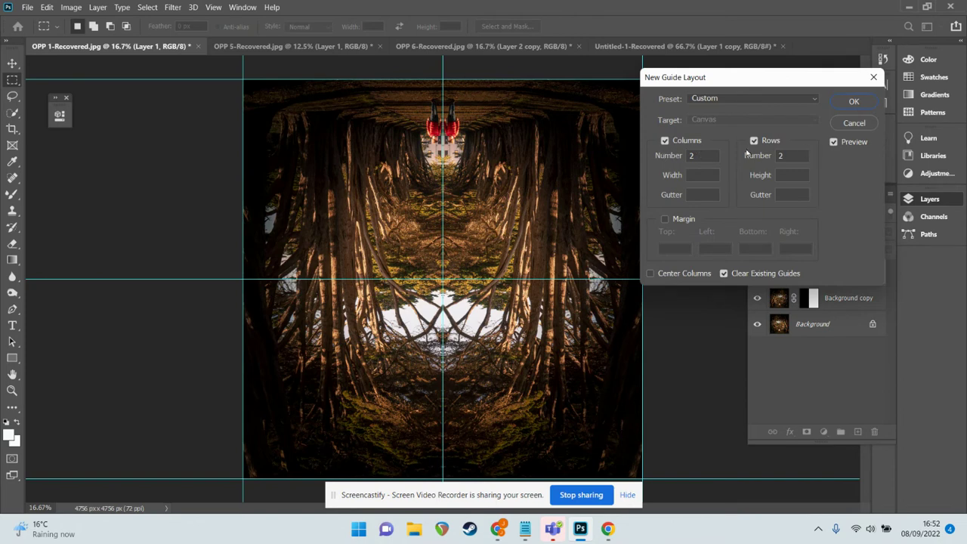
left_click(844, 103)
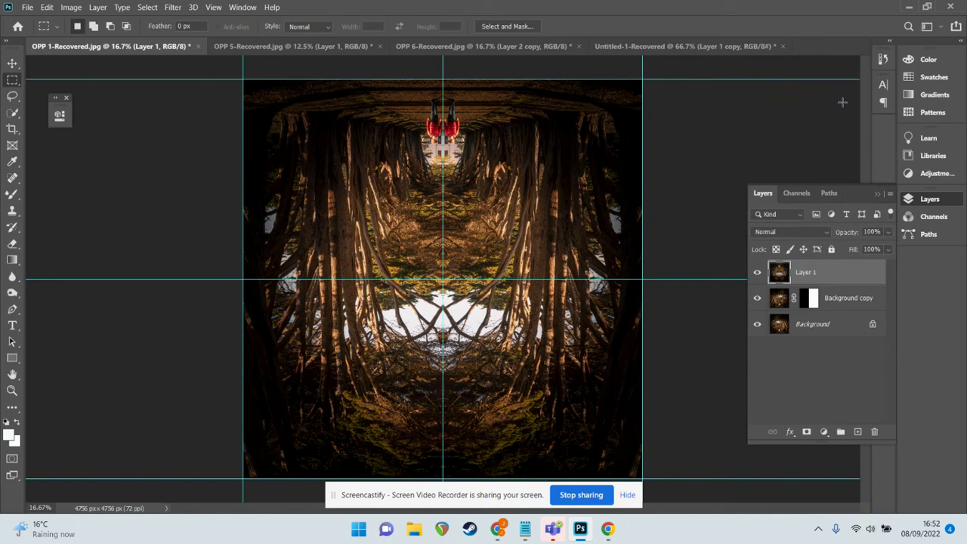
- Marquee-select the bottom half of the canvas along the guides and add a layer mask to Layer 1
left_click(12, 80)
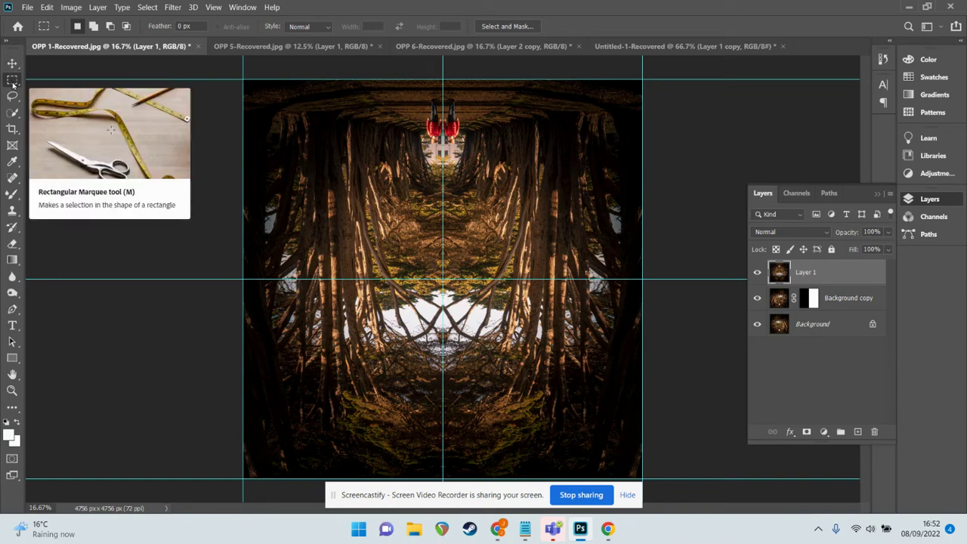
left_click_drag(244, 279, 642, 490)
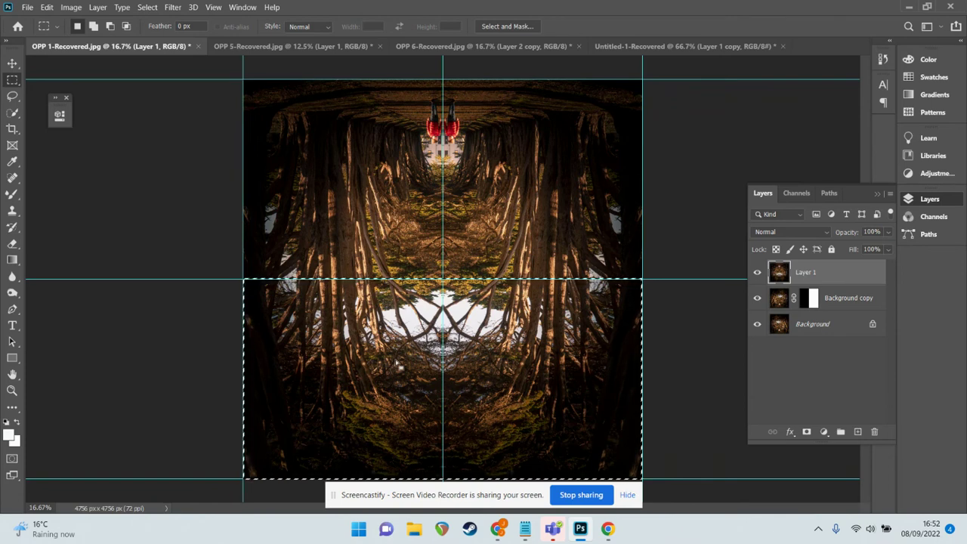
left_click(148, 7)
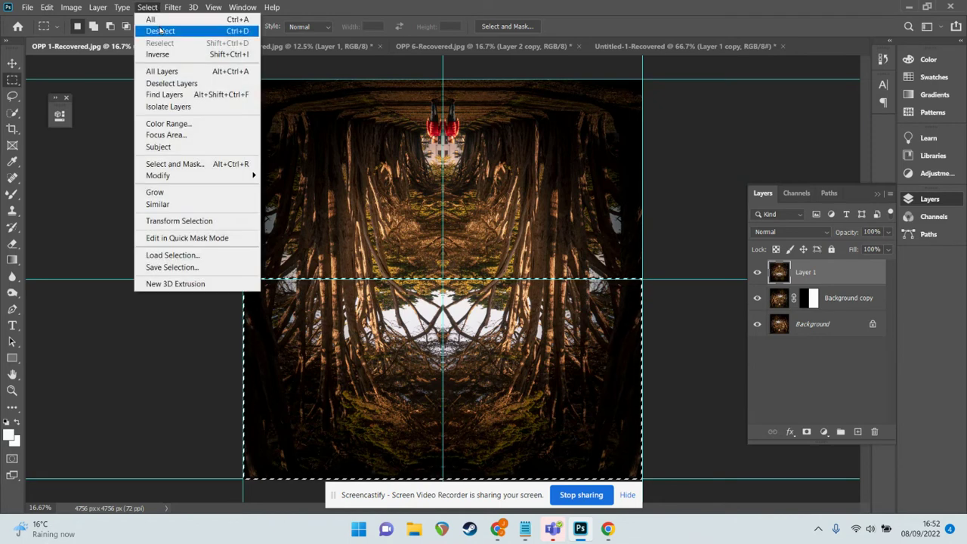
left_click(153, 31)
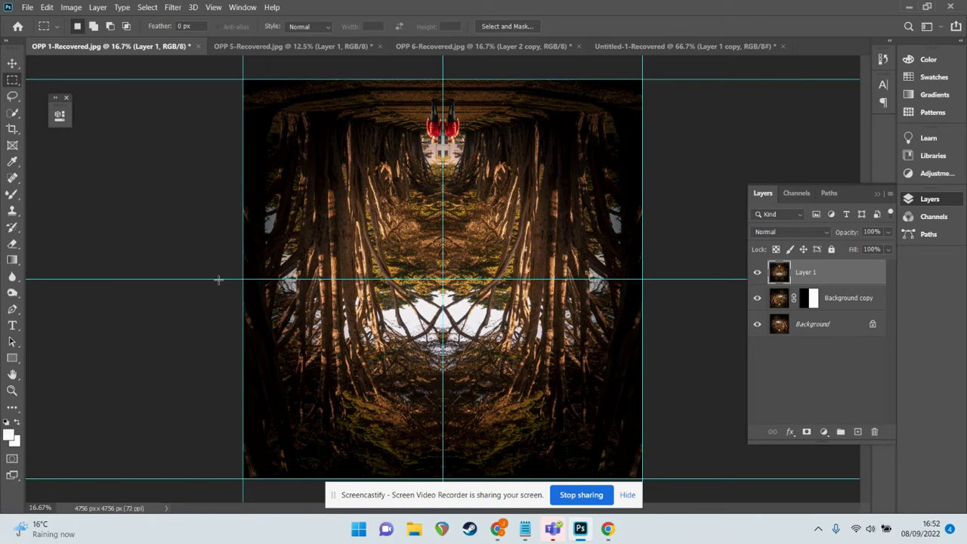
left_click_drag(218, 280, 653, 484)
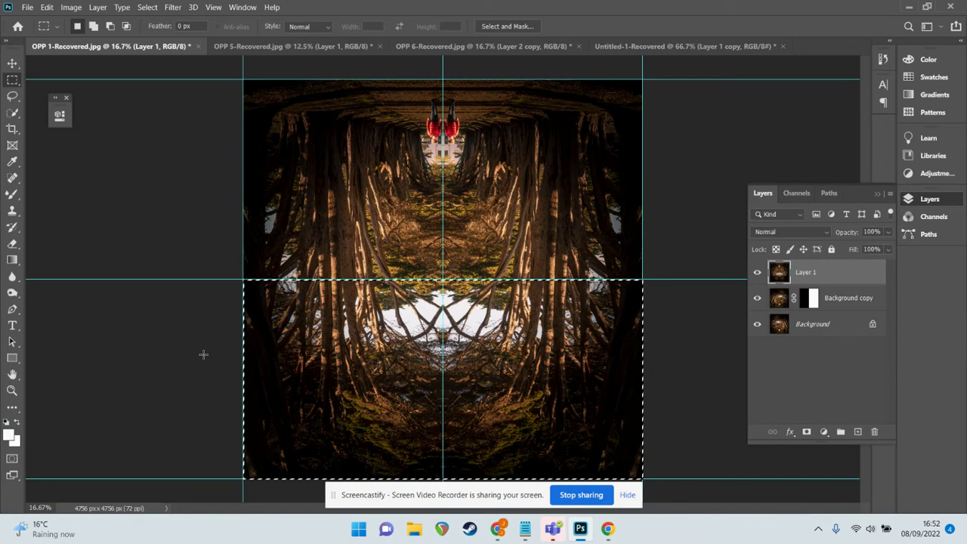
left_click(806, 432)
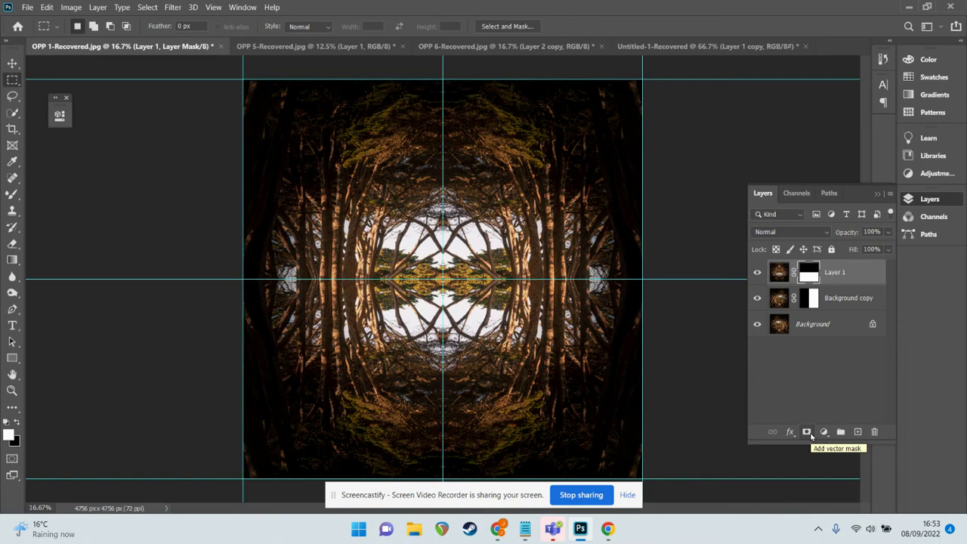
- Hide the guides with Ctrl+; and preview the mirrored image in full-screen mode
left_click(214, 6)
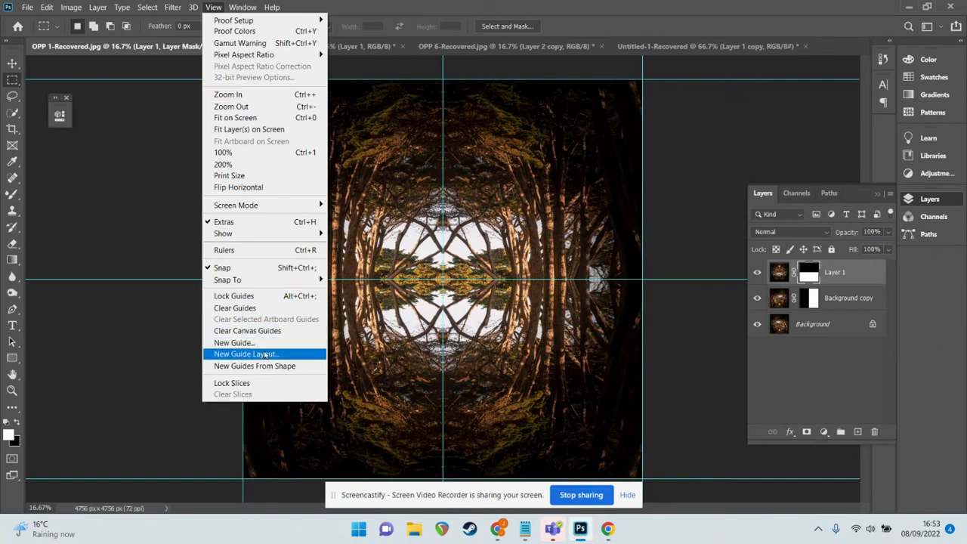
left_click(223, 7)
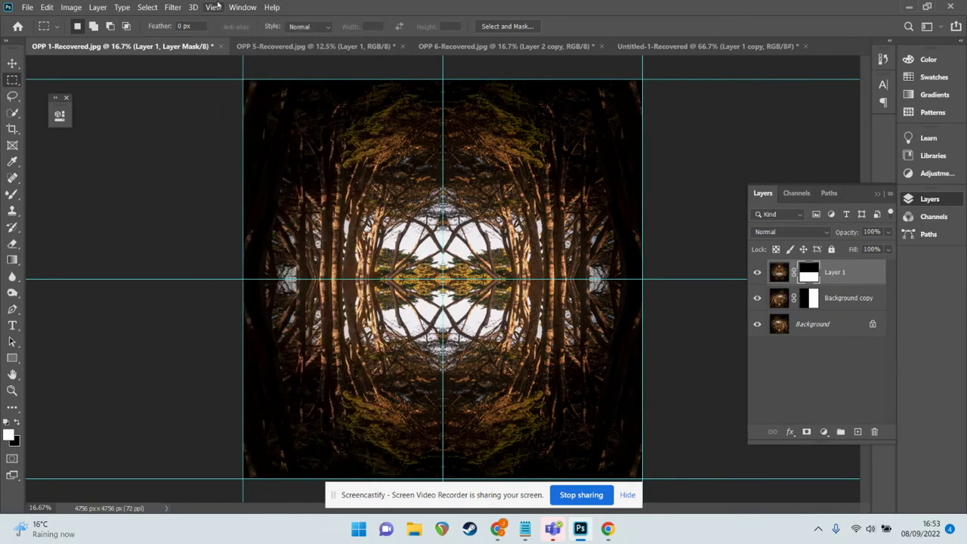
left_click(214, 7)
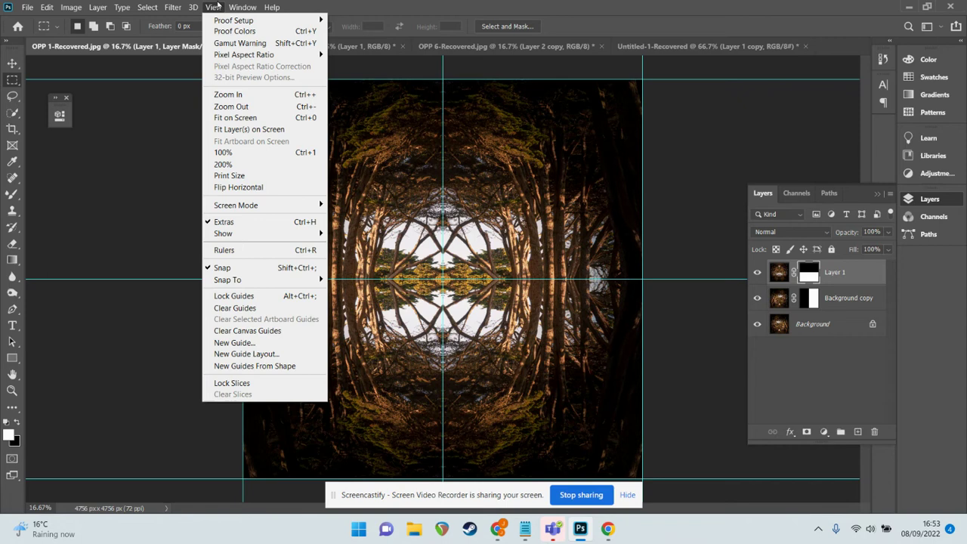
left_click(217, 7)
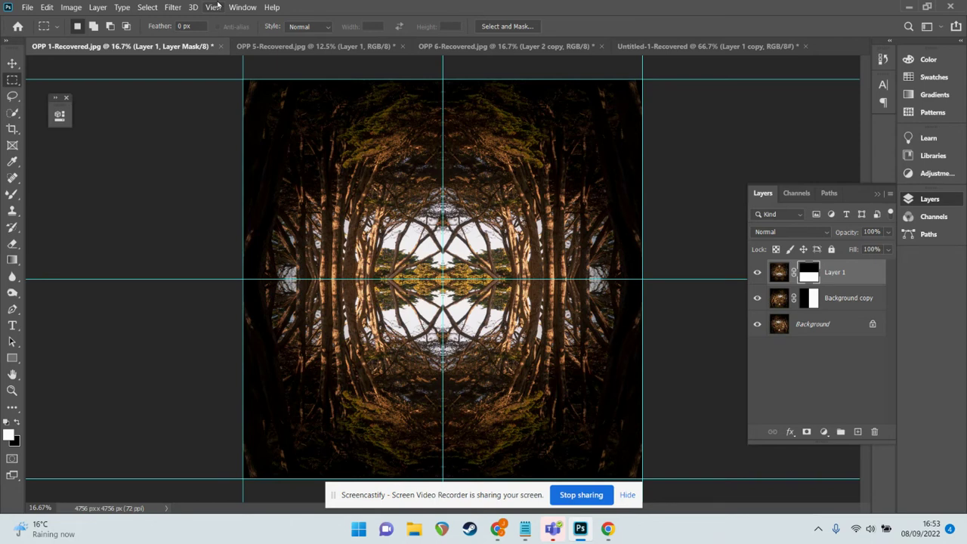
key("ctrl+semicolon")
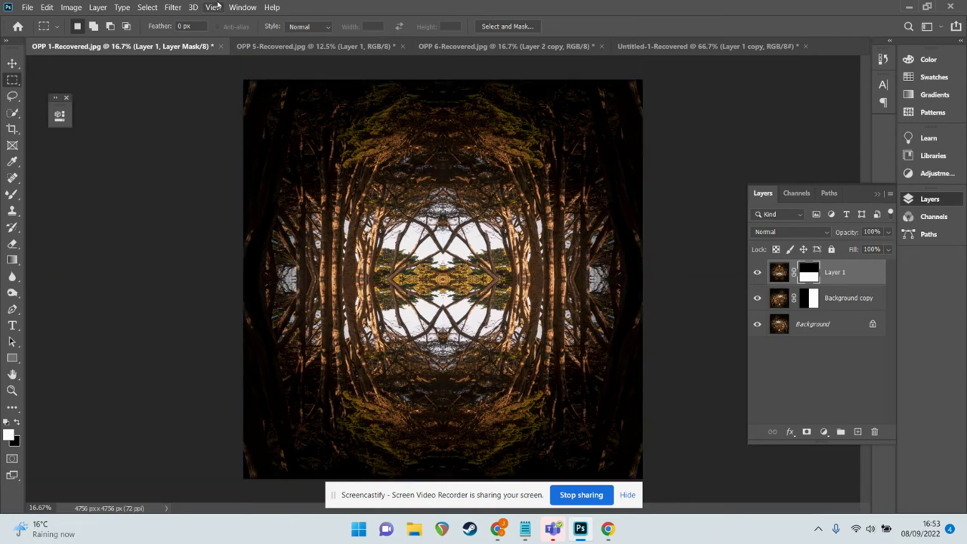
key("f")
key("f")
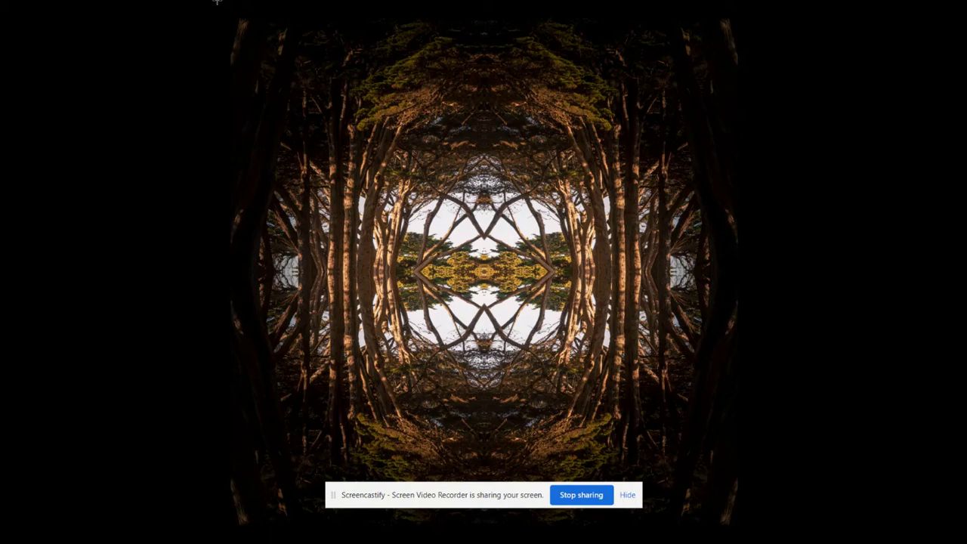
- Leave full screen, zoom out, undo Layer 1's mask and clear the selection
key("f")
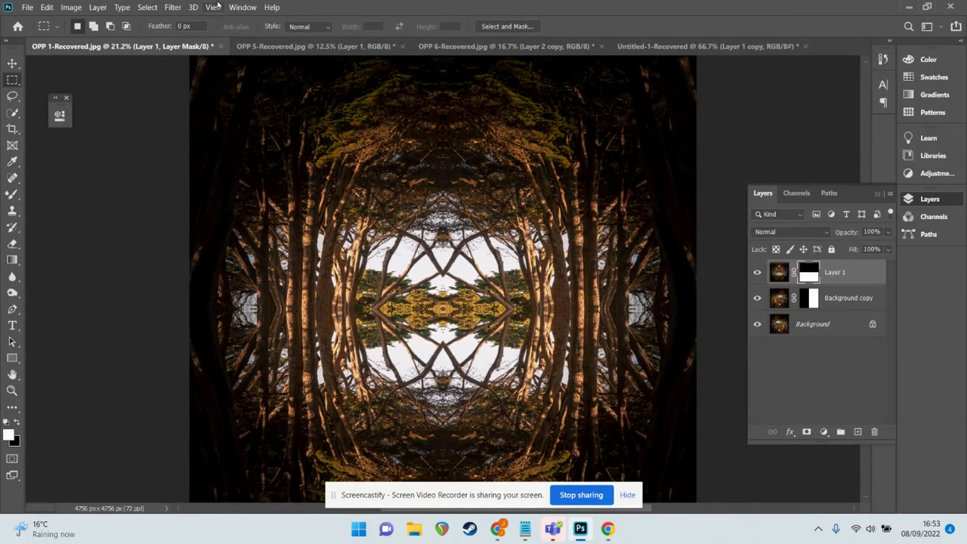
key("ctrl+minus")
key("ctrl+minus")
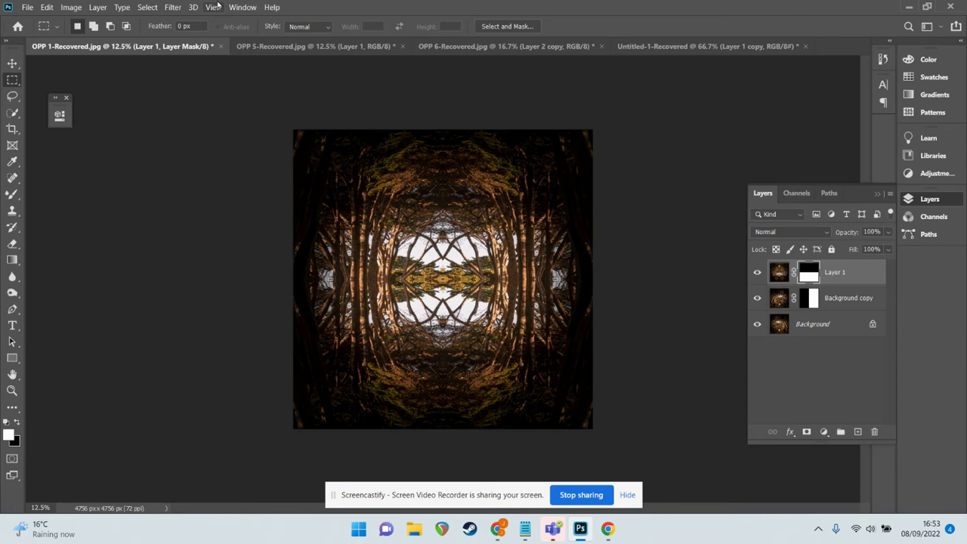
key("ctrl+z")
key("ctrl+d")
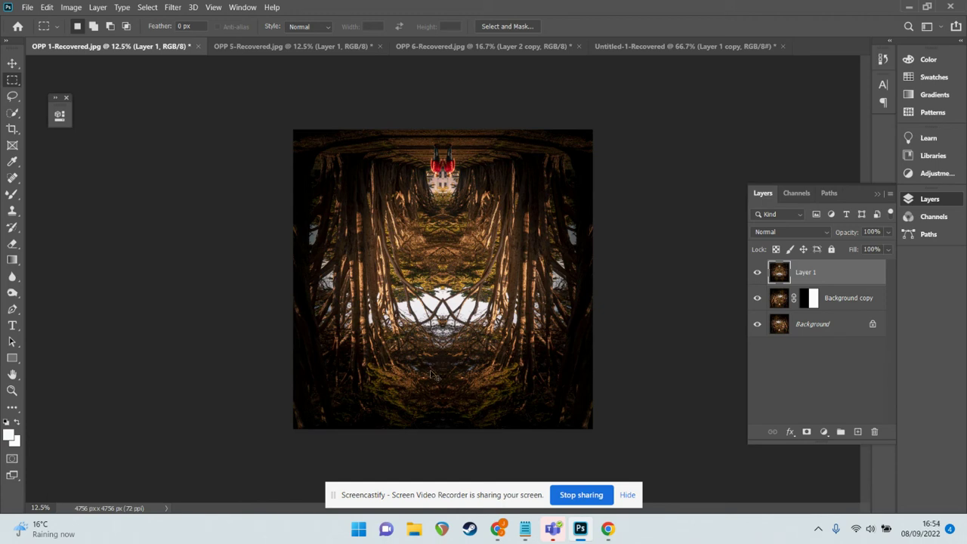
- With guides shown, select the top half, mask Layer 1 to it, then hide the guides
key("ctrl+semicolon")
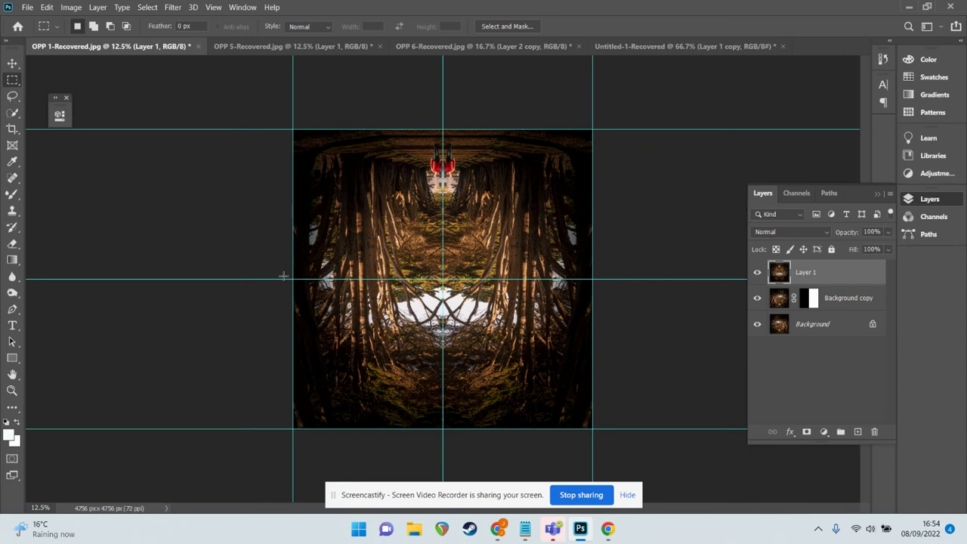
left_click_drag(288, 279, 594, 130)
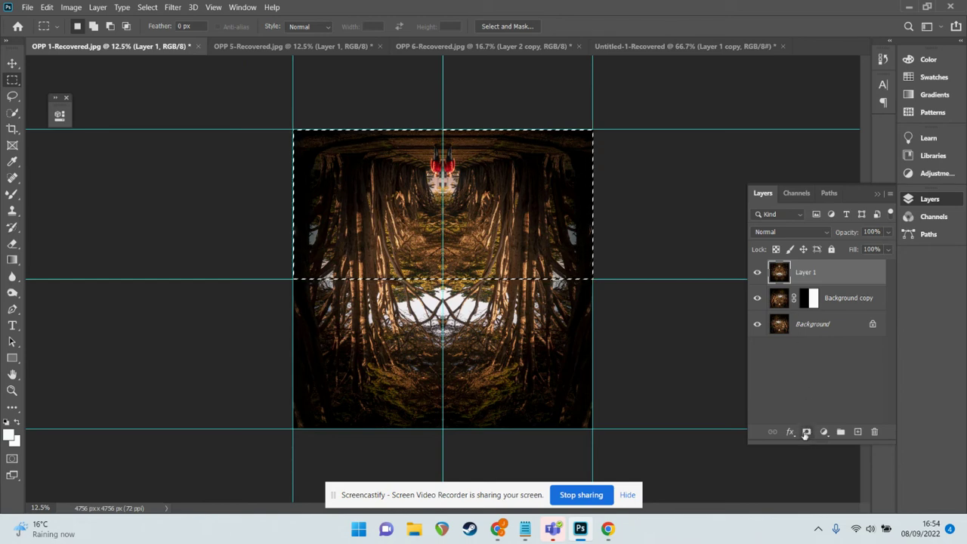
left_click(806, 435)
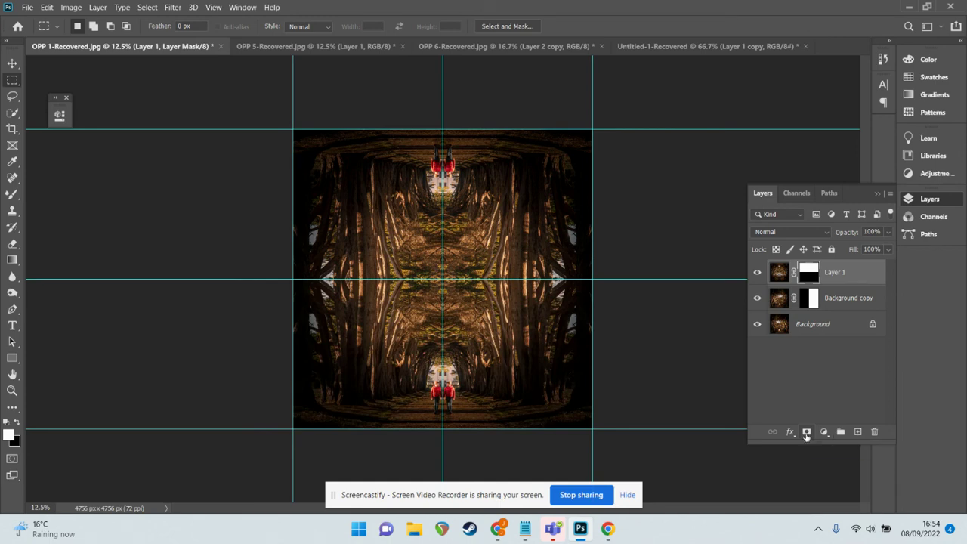
key("ctrl+semicolon")
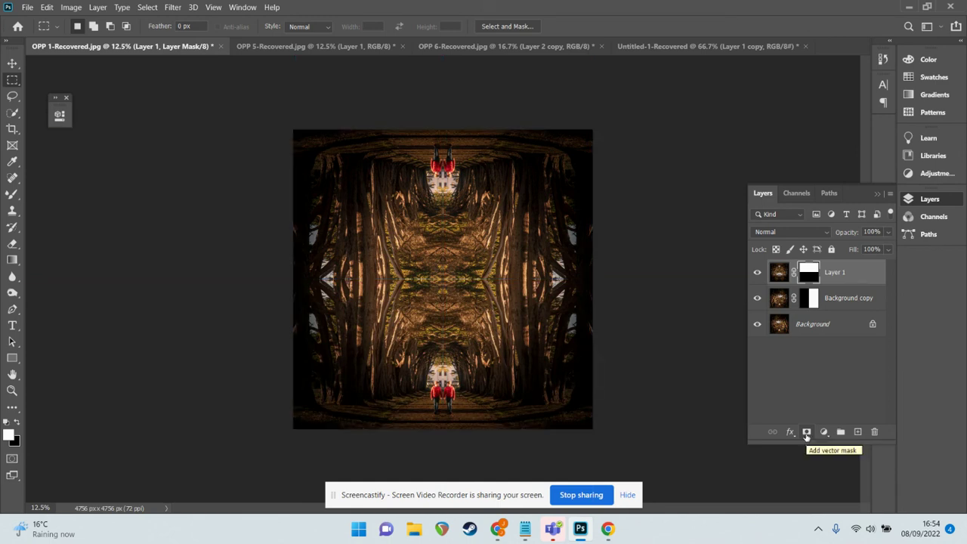
- Switch to full-screen preview, cancel the accidental Open dialog, and fit the image with Ctrl+0
key("f")
key("f")
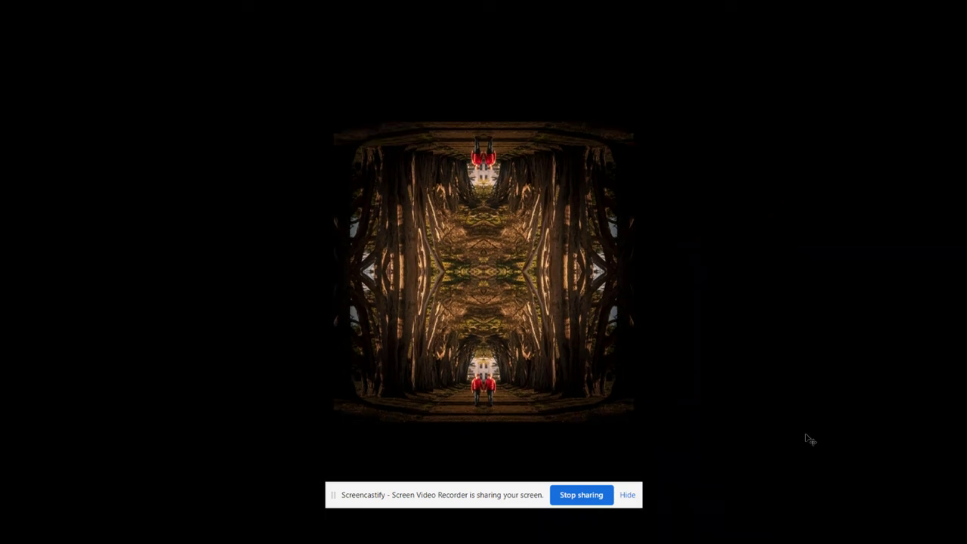
key("ctrl+o")
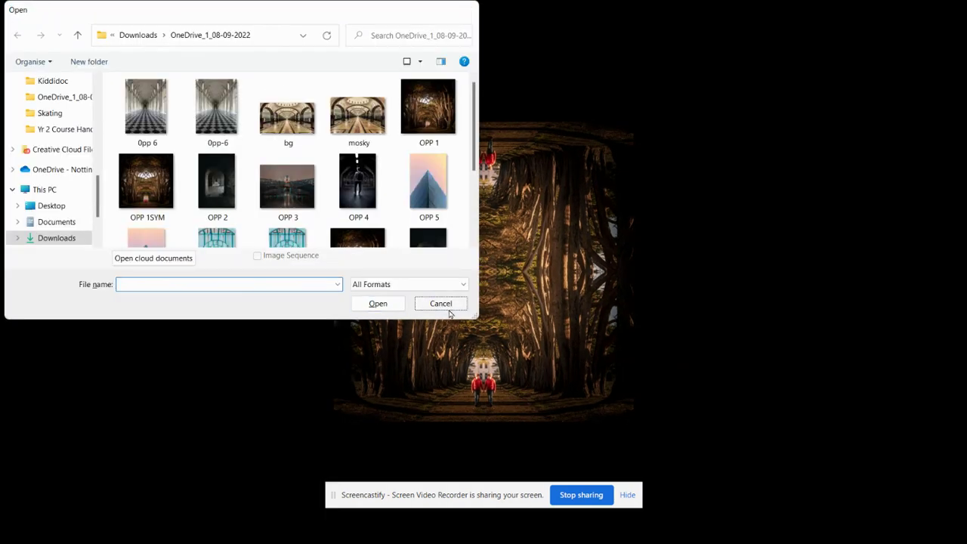
left_click(444, 303)
key("ctrl+0")
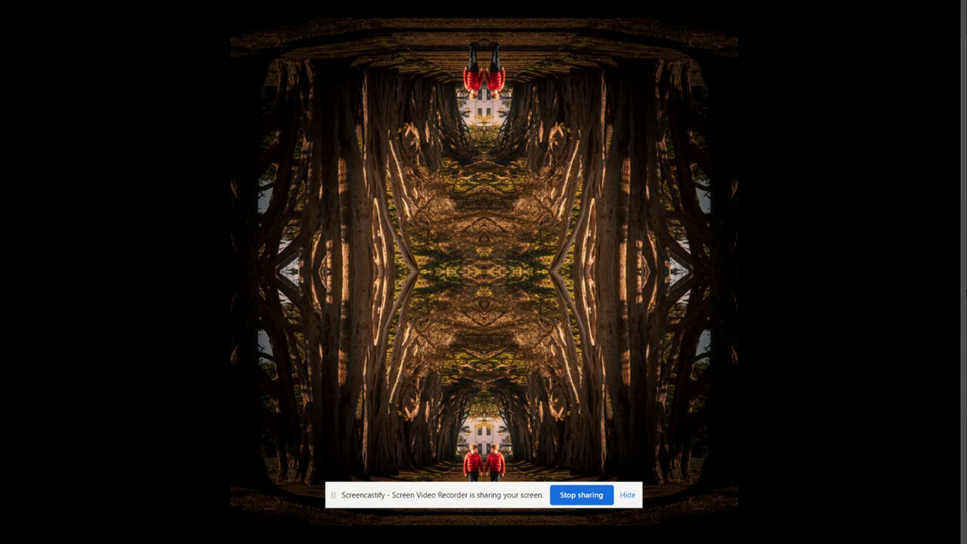
mouse_move(963, 291)
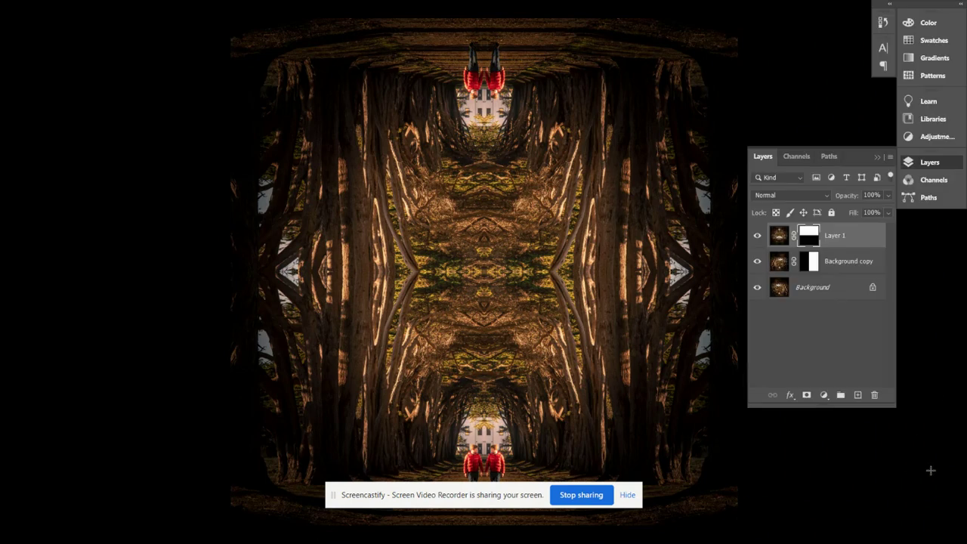